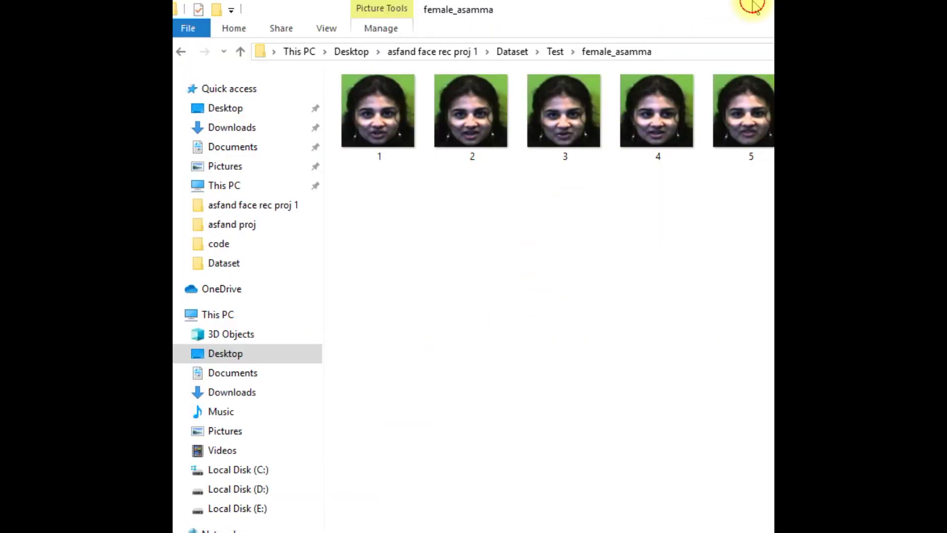
Move Explorer over MATLAB, go up from Test\female_asamma to Dataset, and open the Train folder
drag(736, 28, 471, 49)
click(414, 59)
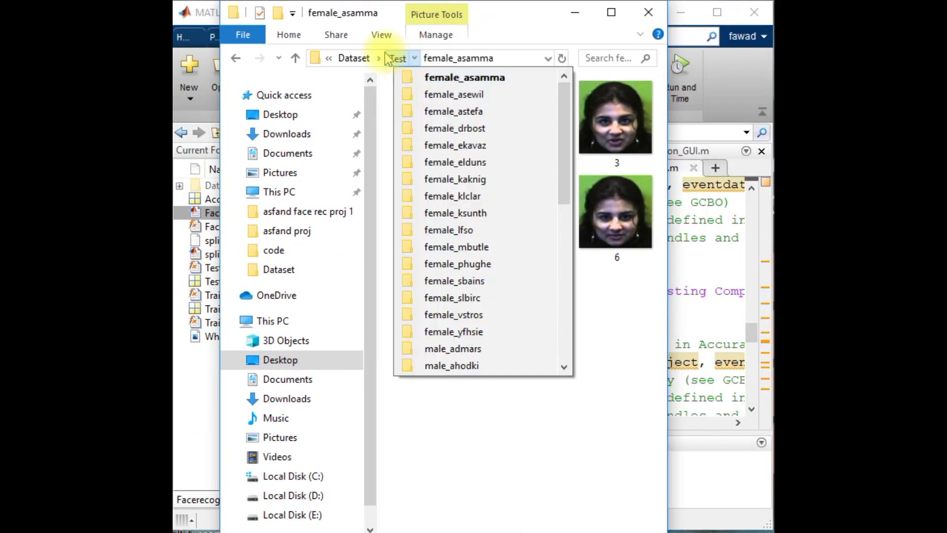
click(377, 59)
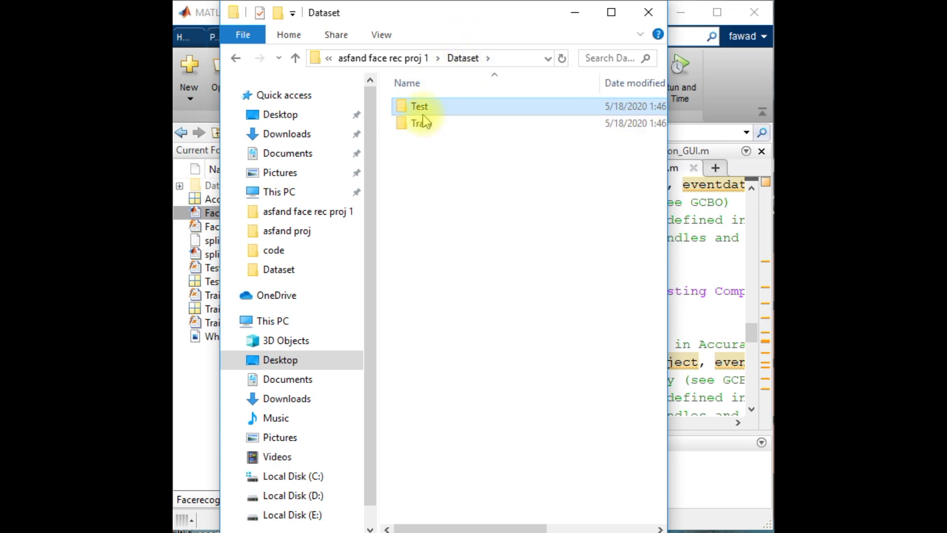
double_click(423, 122)
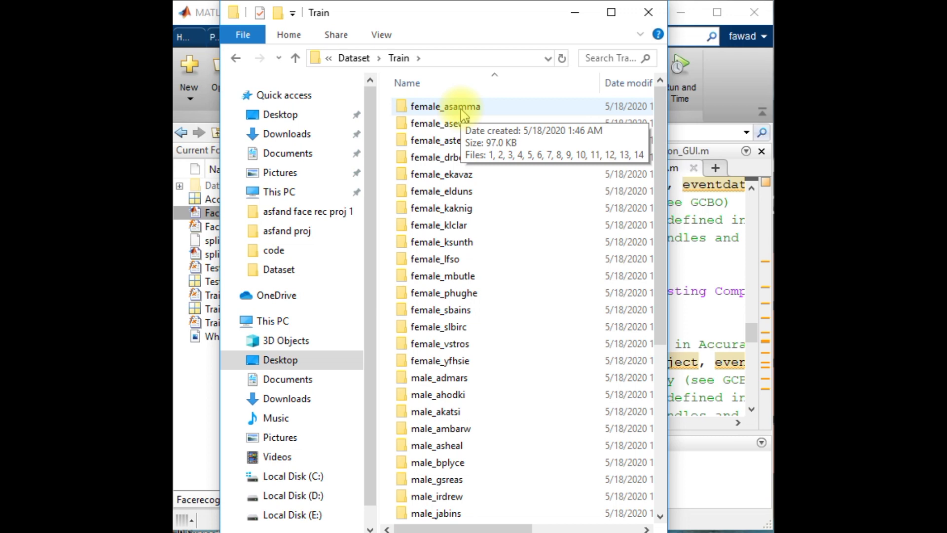
Review the female_asamma and female_astefa training face images in the Train folder
double_click(460, 107)
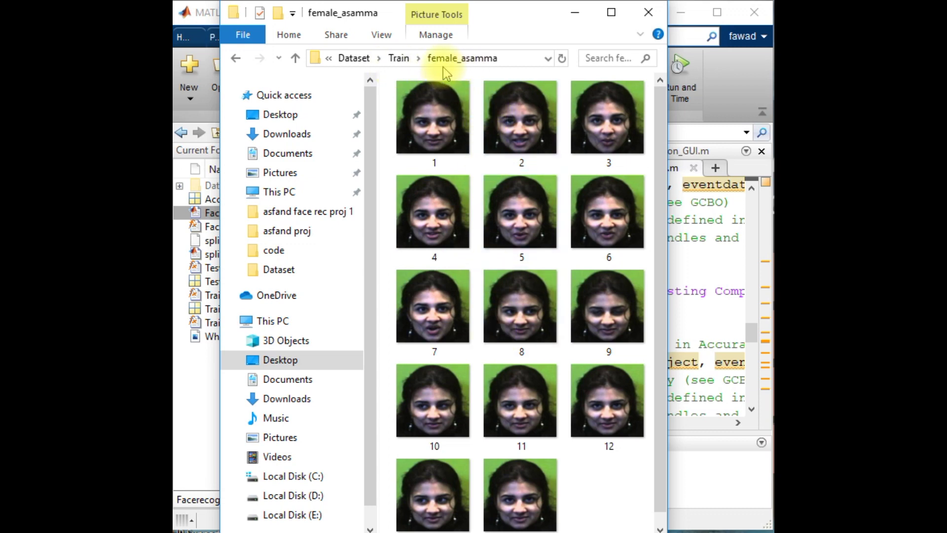
click(397, 58)
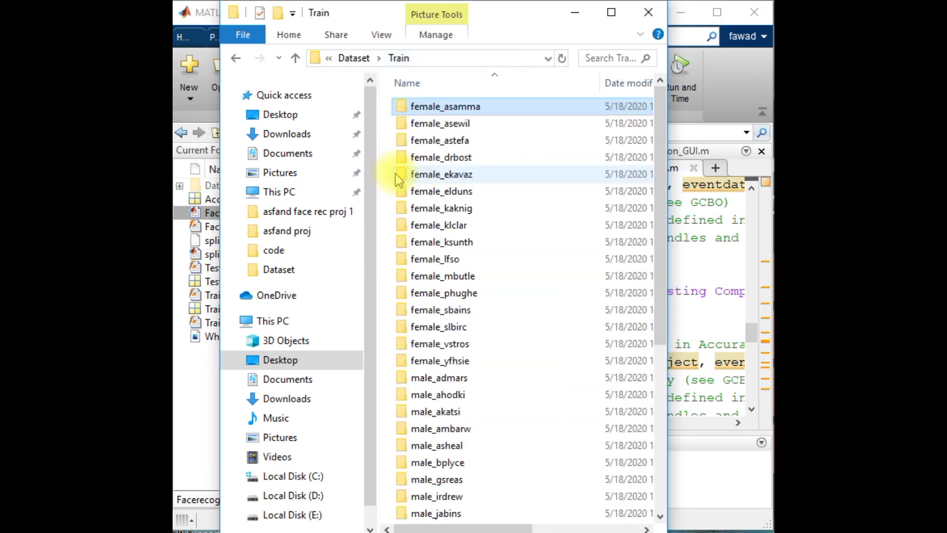
double_click(444, 140)
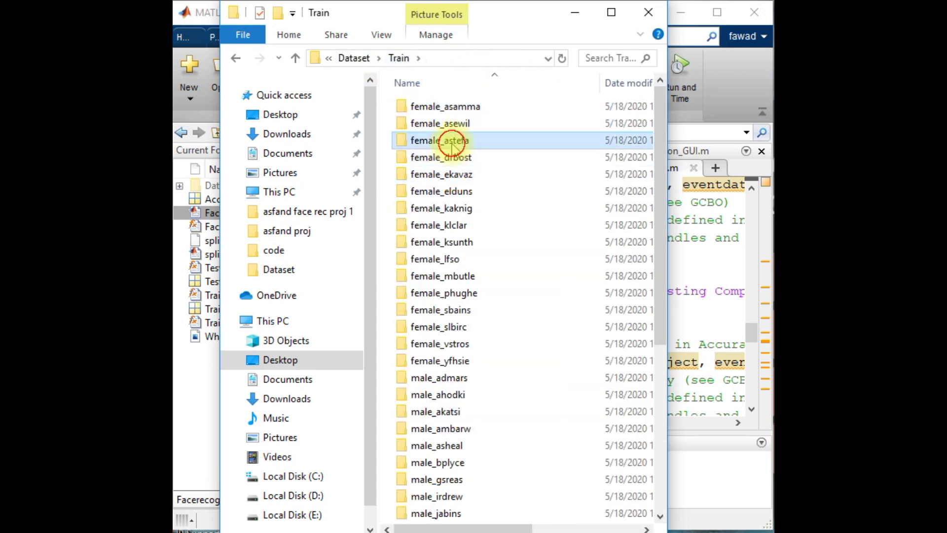
click(401, 58)
Review the female_asamma and female_astefa Test images, then dismiss Explorer to return to MATLAB
click(354, 58)
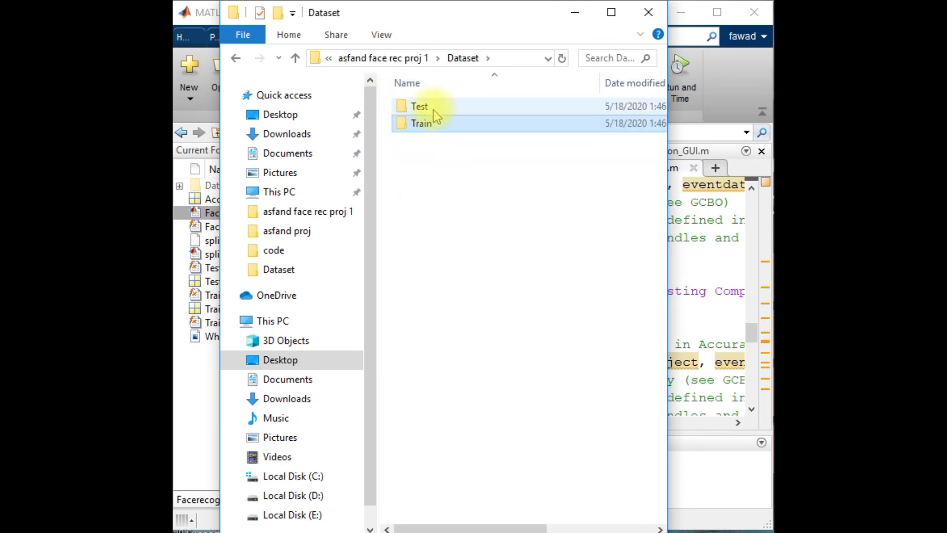
double_click(433, 114)
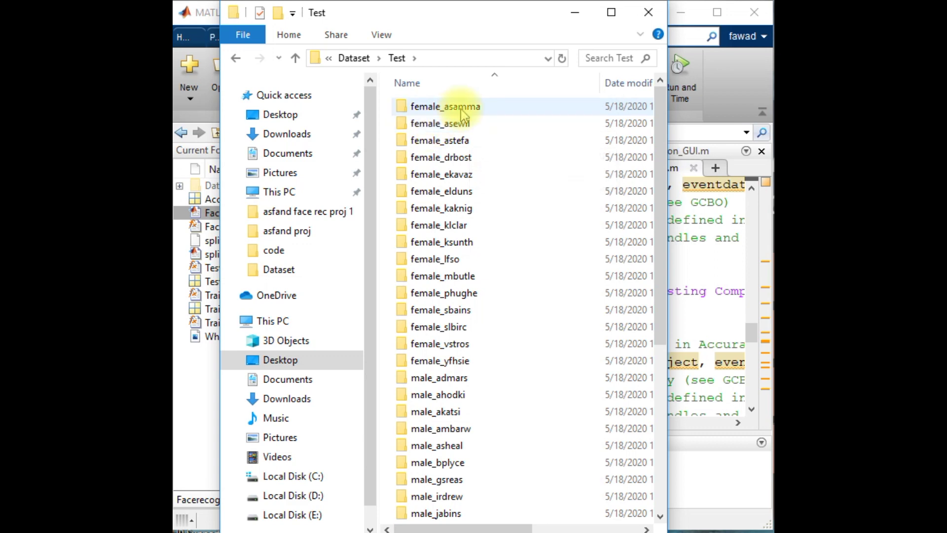
click(452, 108)
double_click(453, 107)
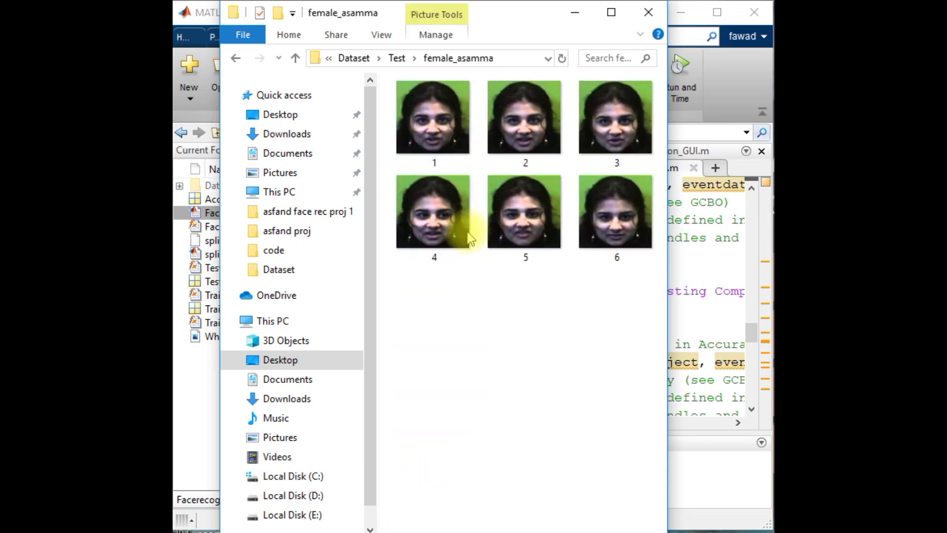
click(398, 59)
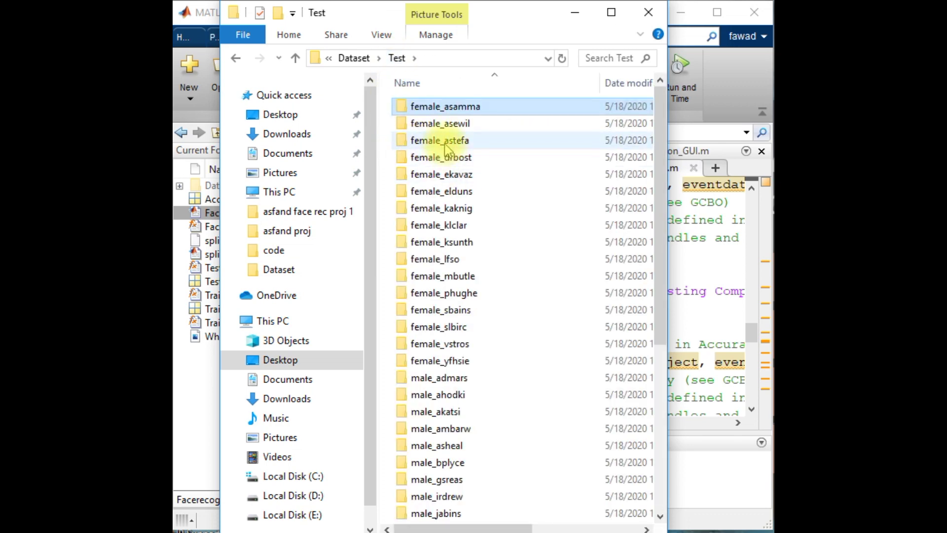
double_click(445, 148)
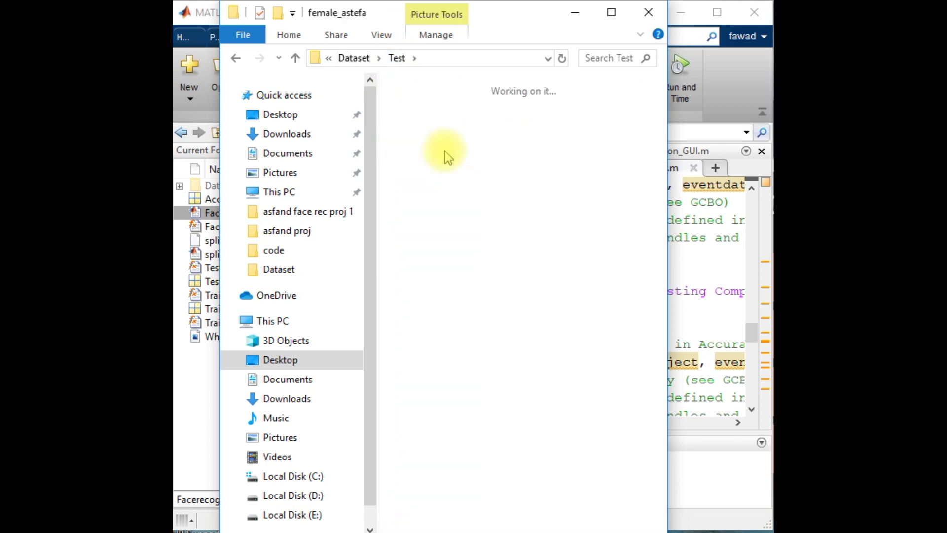
click(397, 58)
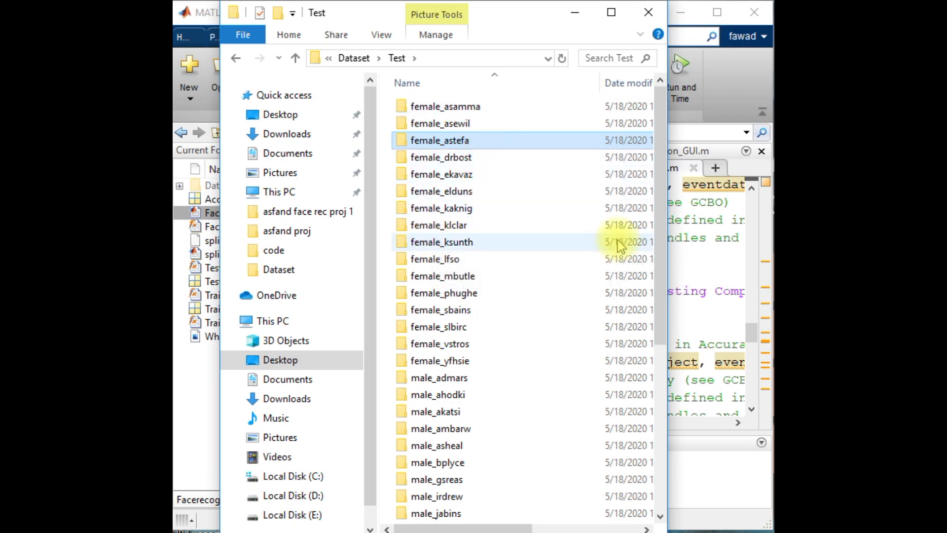
click(699, 272)
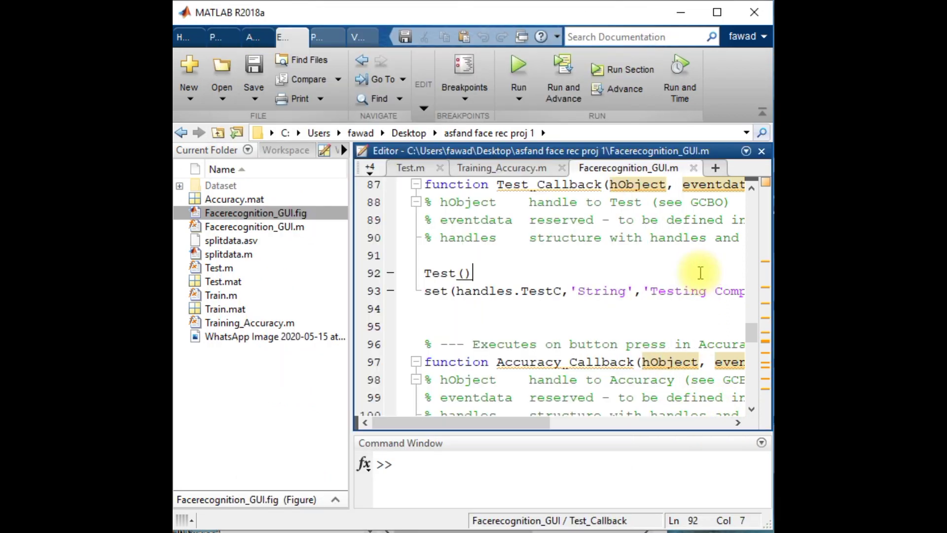
Run Facerecognition_GUI from the Editor and train the recognizer on the Train images
click(519, 69)
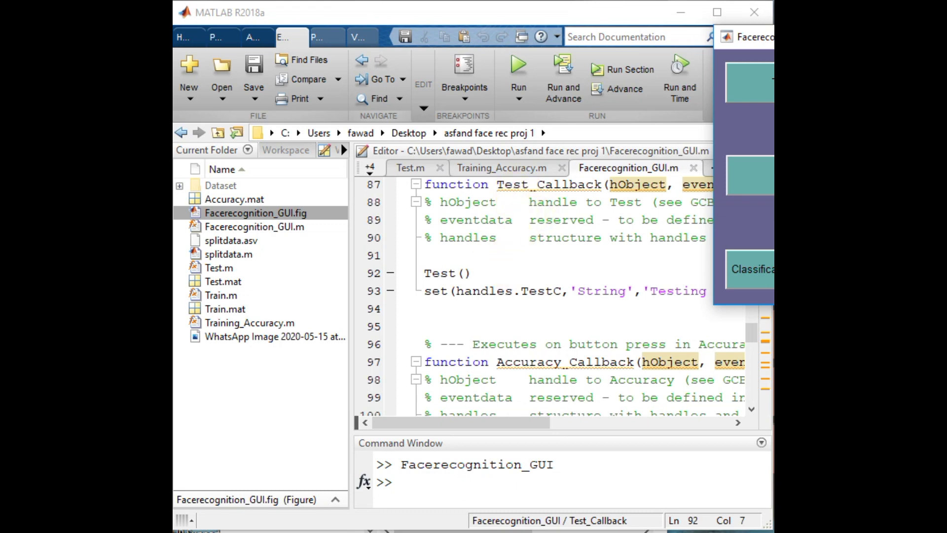
click(515, 62)
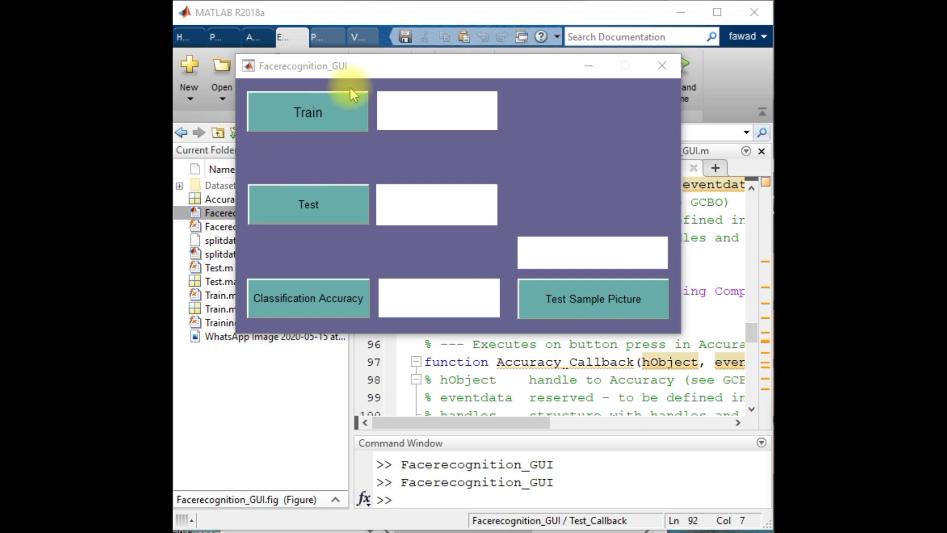
click(317, 119)
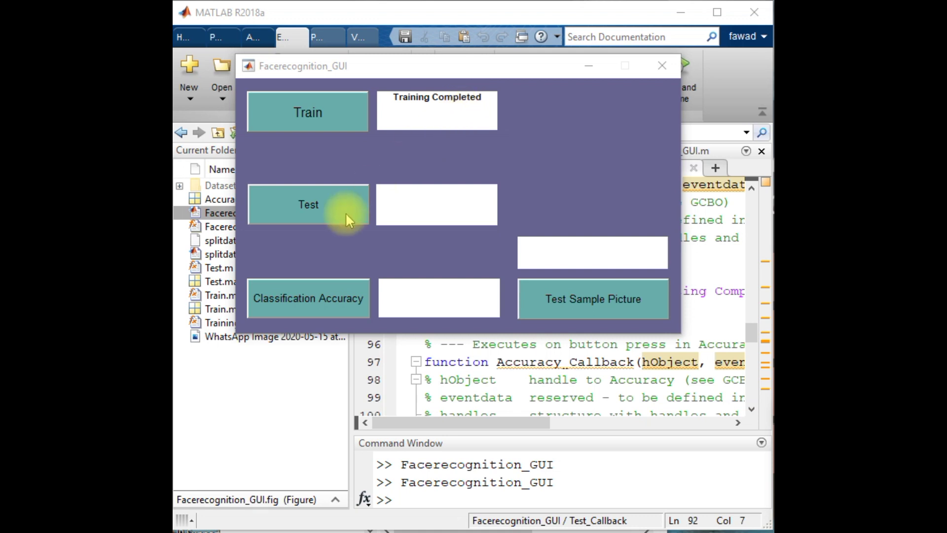
Test the trained recognizer on the Test images until 'Testing Completed' appears
click(319, 207)
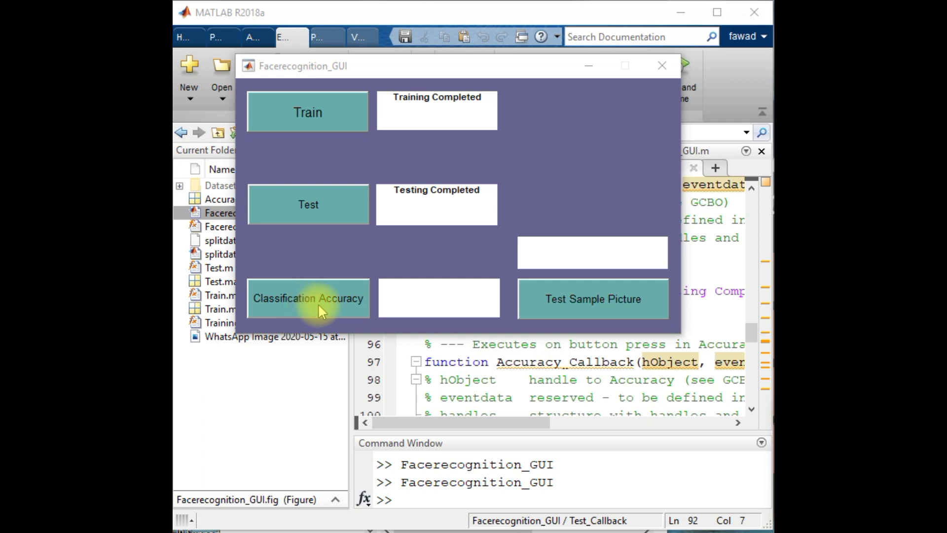
Compute the classification accuracy, which reports 100 % in the GUI and Command Window
click(317, 302)
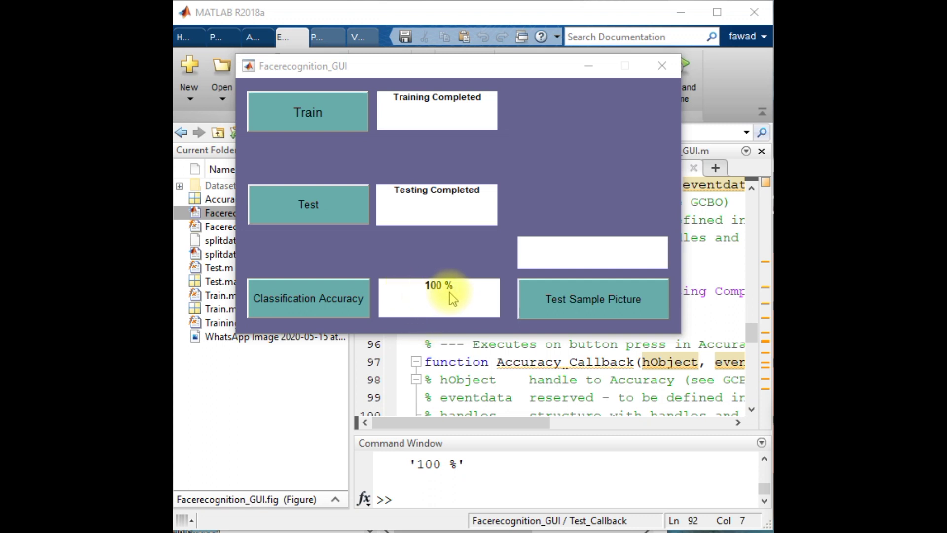
Test sample picture 3 from Dataset\Test\male_akatsi, which is identified as male_akatsi
click(587, 303)
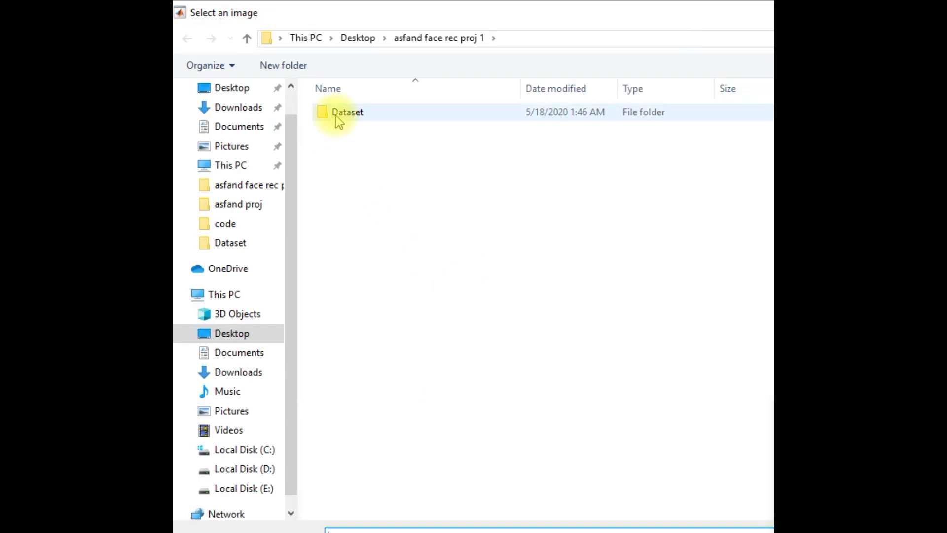
double_click(336, 116)
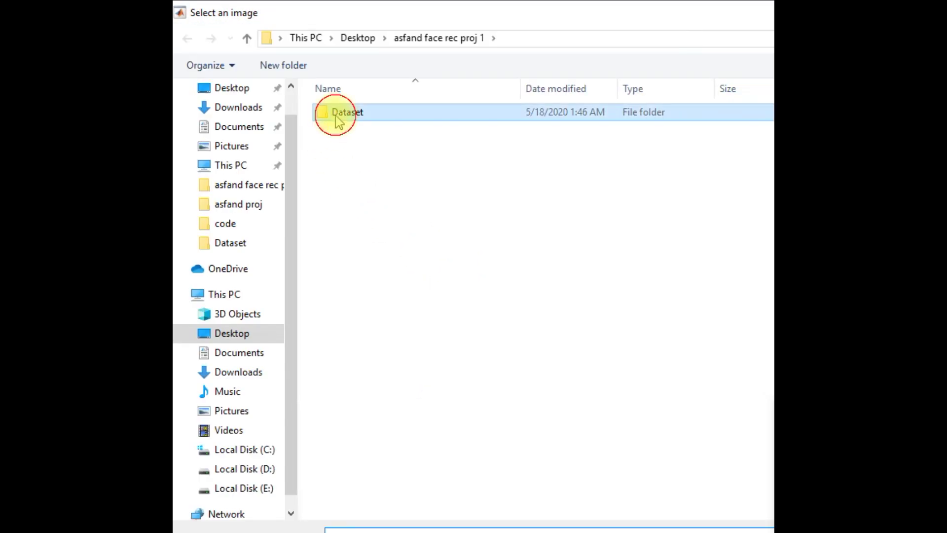
double_click(347, 115)
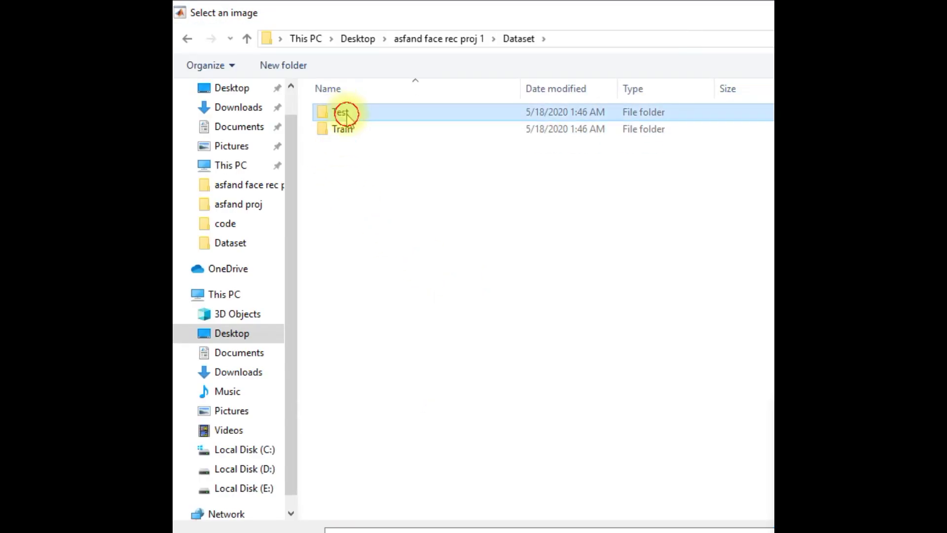
scroll(394, 444, down, 5)
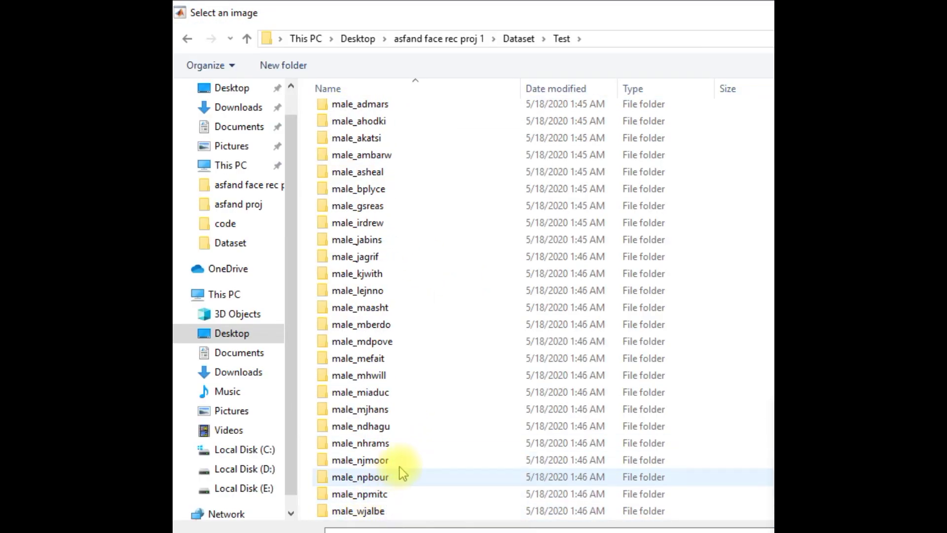
double_click(364, 138)
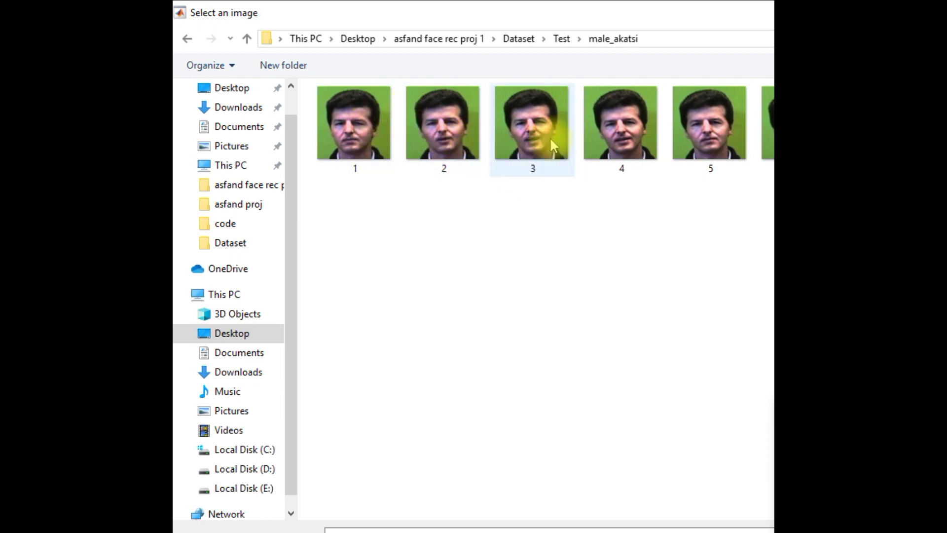
double_click(503, 148)
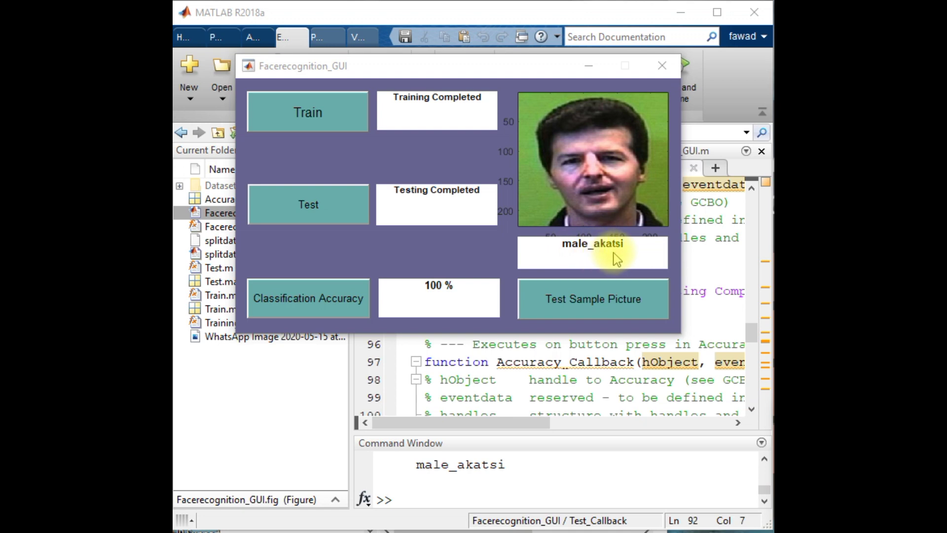
click(608, 296)
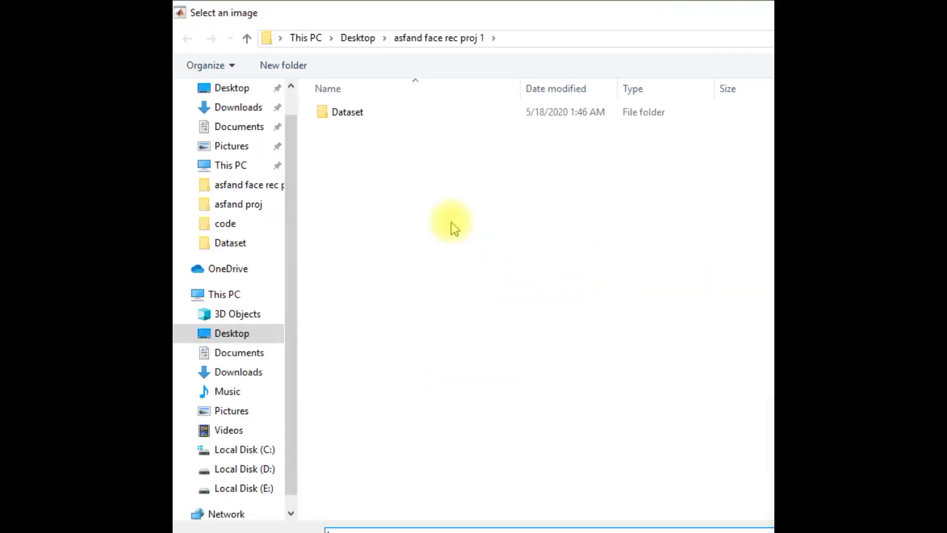
double_click(364, 113)
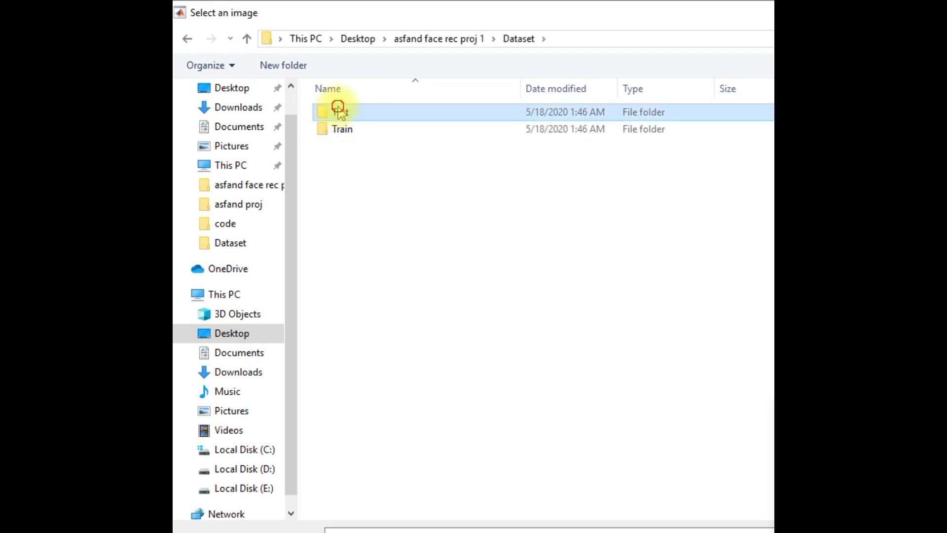
double_click(340, 112)
scroll(433, 387, down, 5)
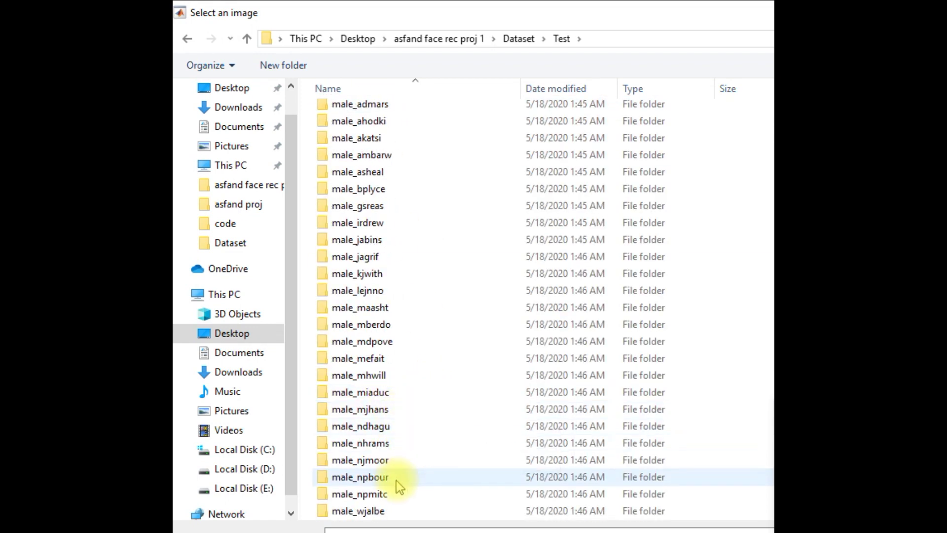
double_click(365, 460)
double_click(615, 136)
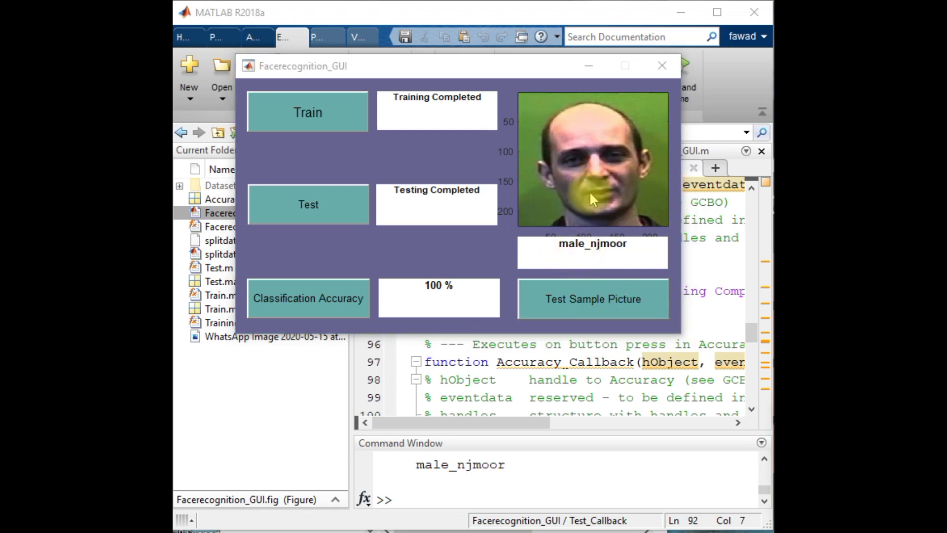
click(602, 316)
click(353, 115)
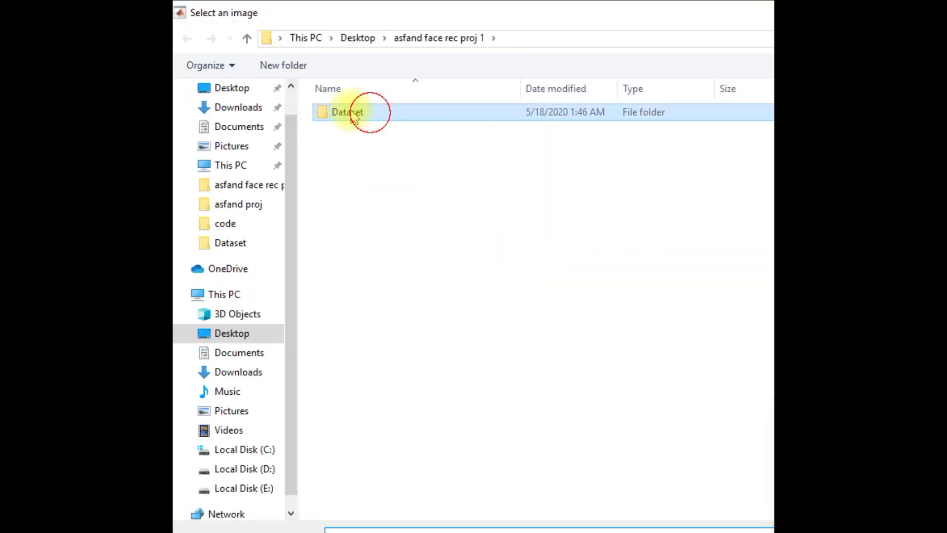
double_click(353, 116)
double_click(338, 112)
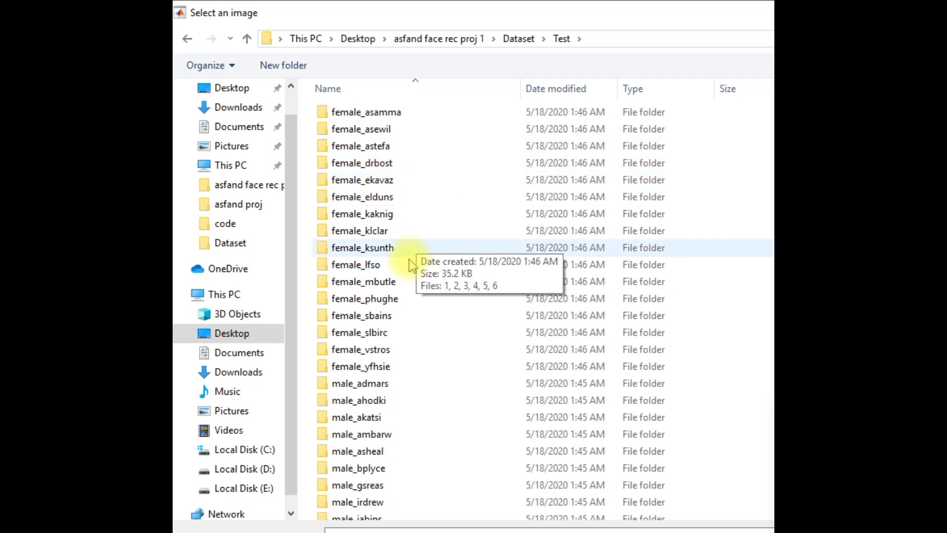
double_click(369, 179)
double_click(354, 148)
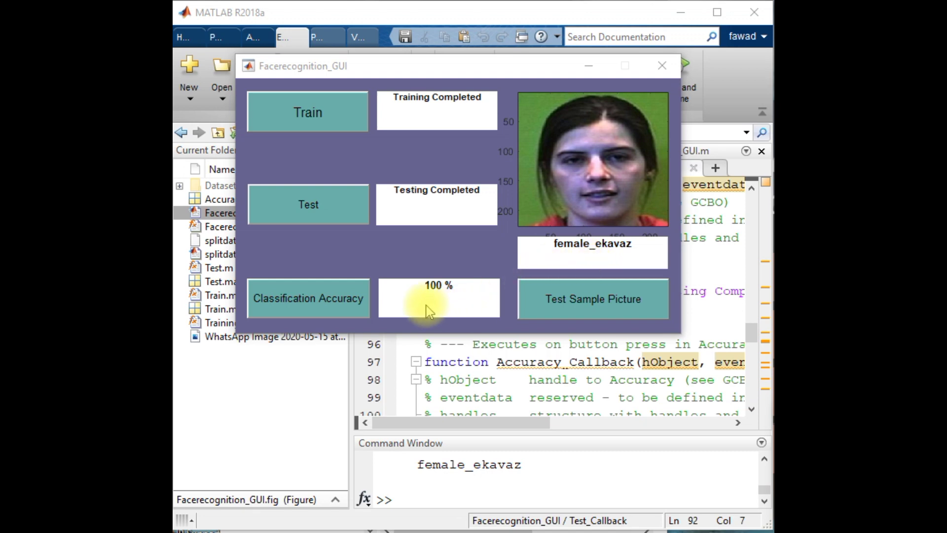
click(585, 298)
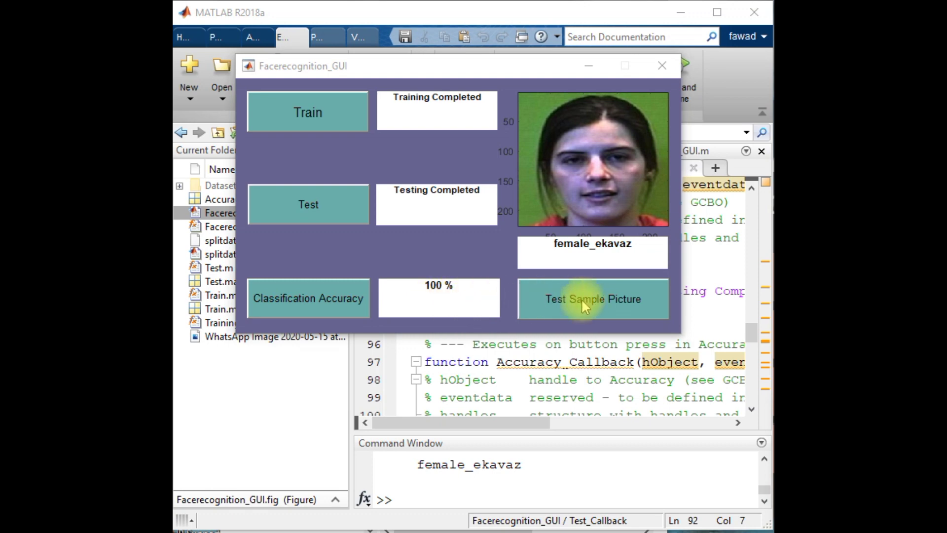
double_click(349, 109)
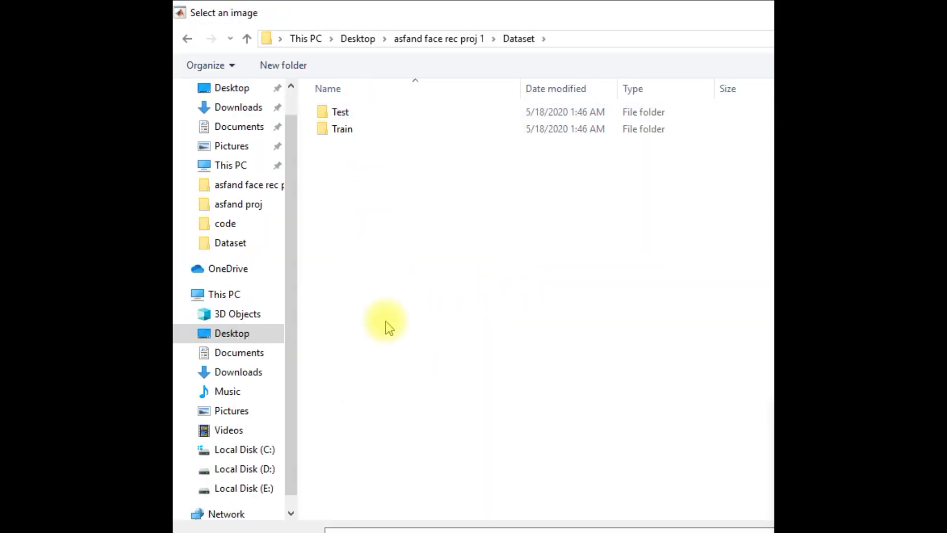
click(350, 112)
double_click(349, 111)
scroll(402, 341, down, 2)
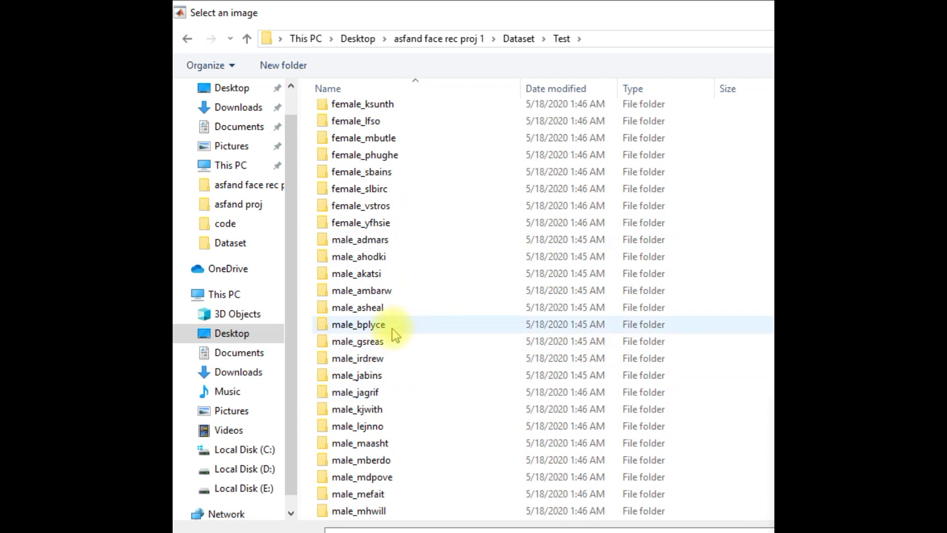
scroll(383, 286, up, 1)
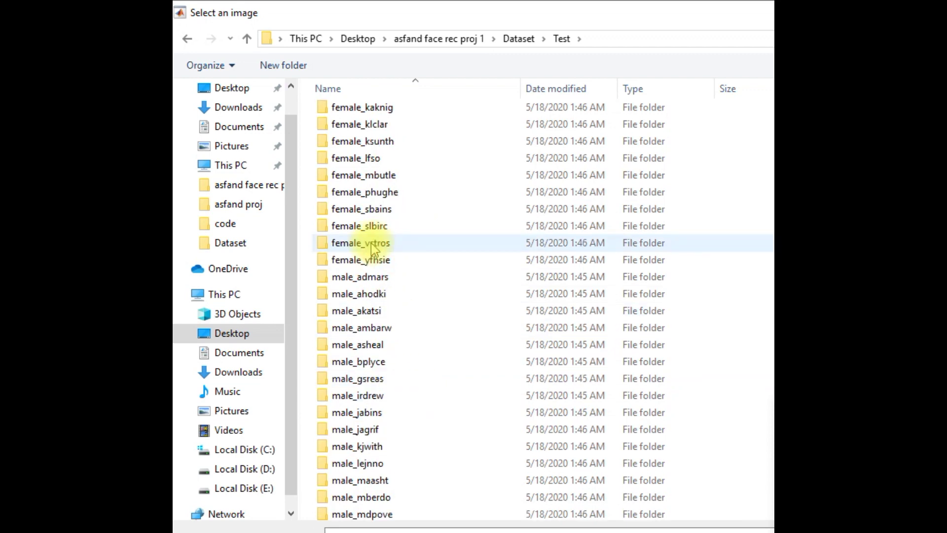
double_click(363, 213)
double_click(444, 142)
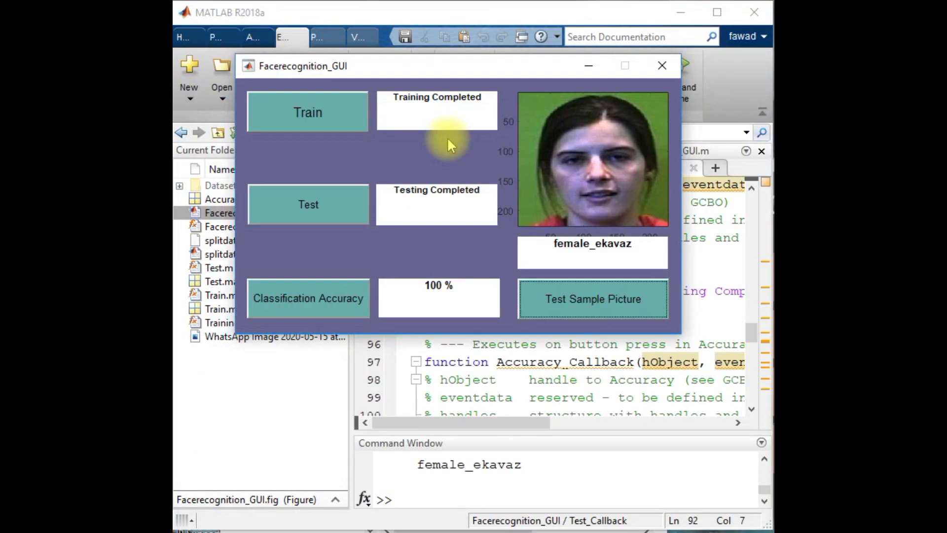